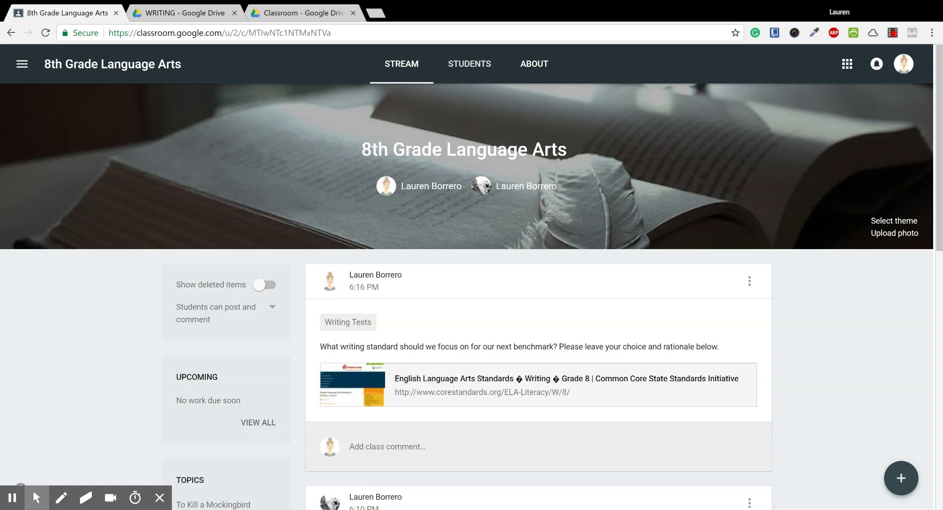
Step: View the Invite Teachers form of the 8th Grade Language Arts class, cancel it and return to the class stream
click(535, 73)
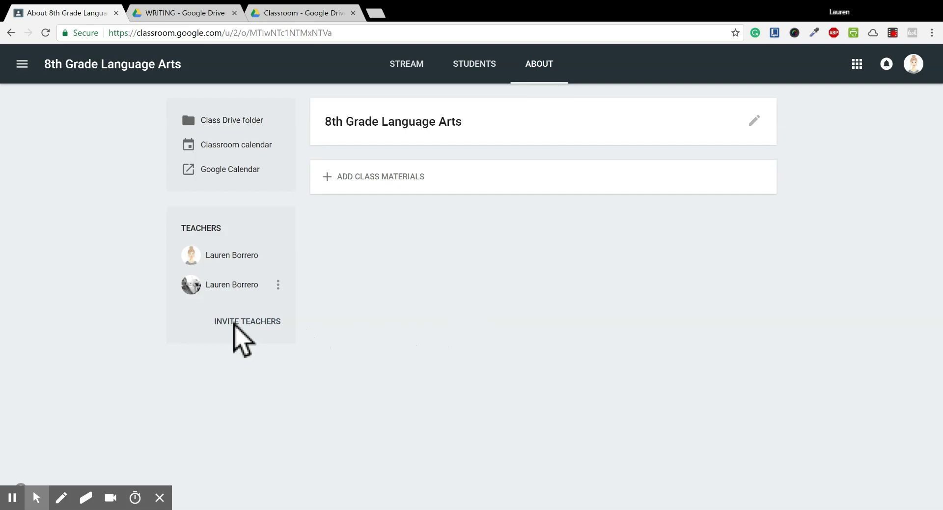
click(239, 322)
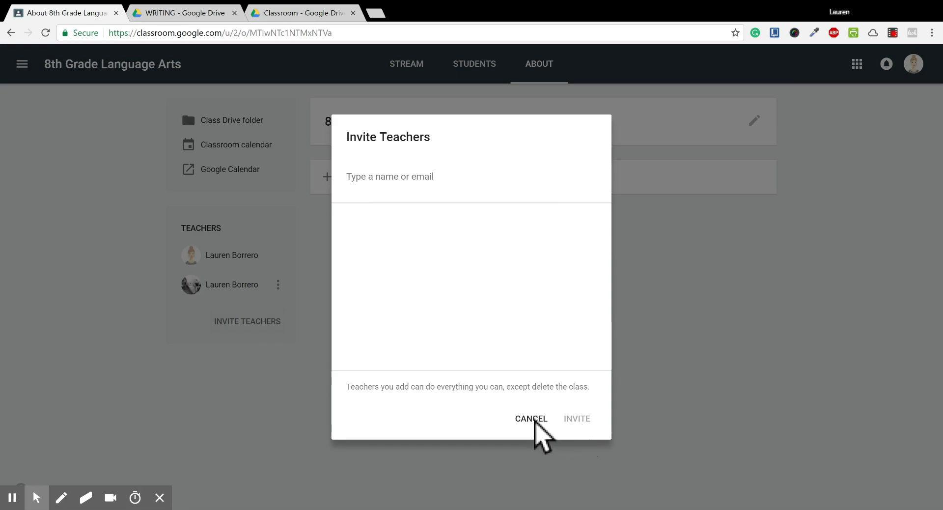
click(533, 419)
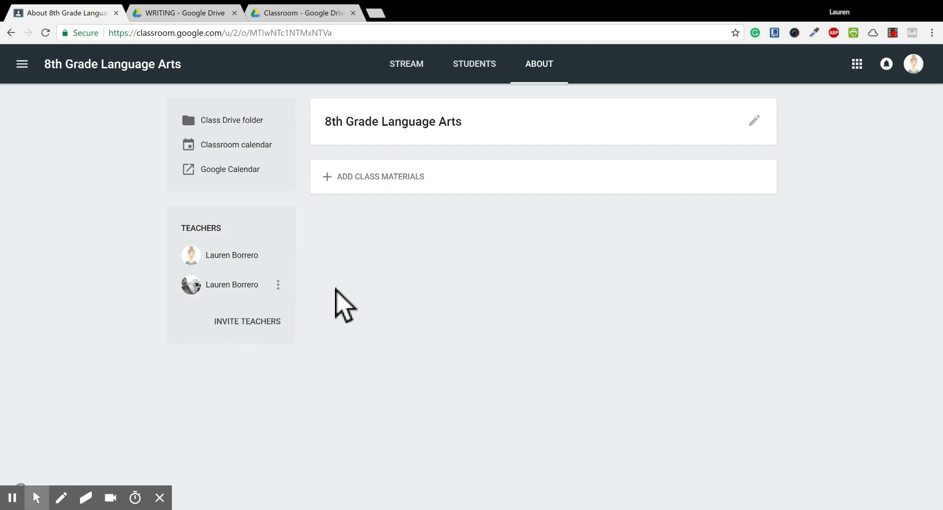
click(404, 65)
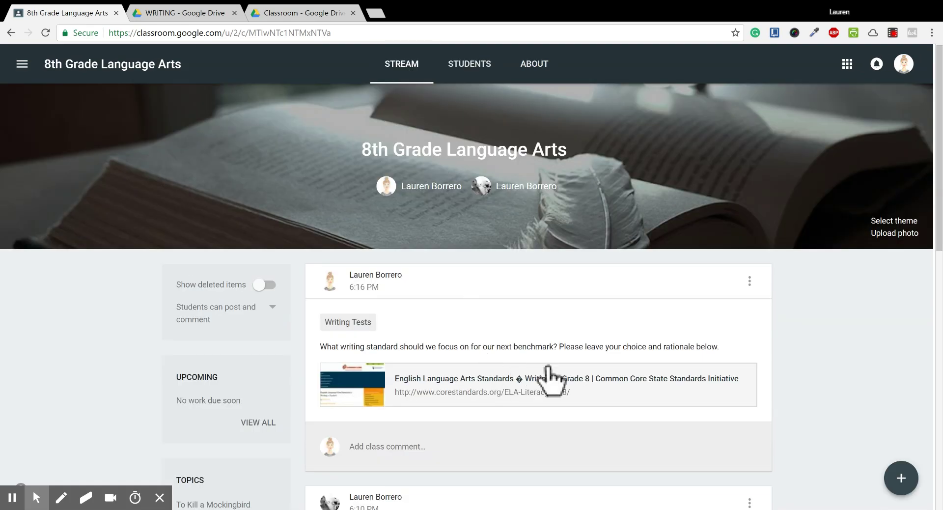
Step: Start a new class announcement to view its topic choices, and close it without posting
click(904, 477)
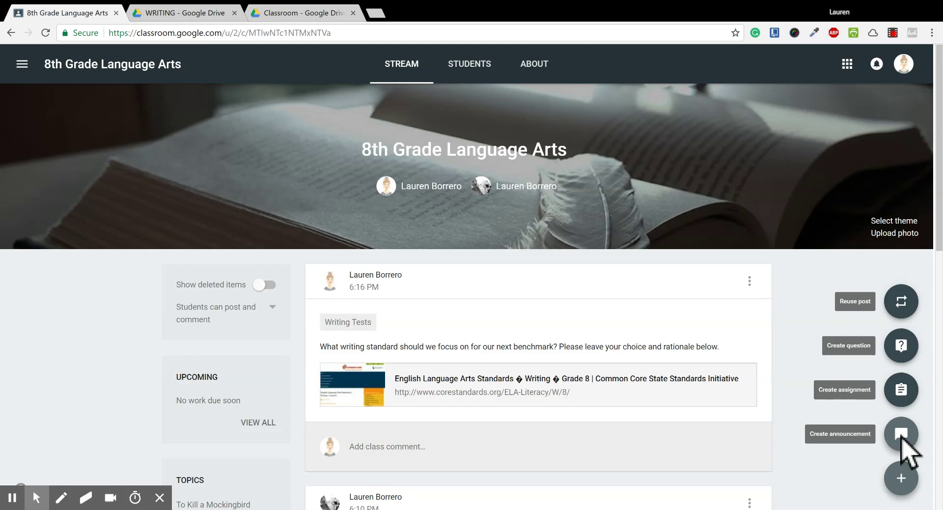
click(902, 437)
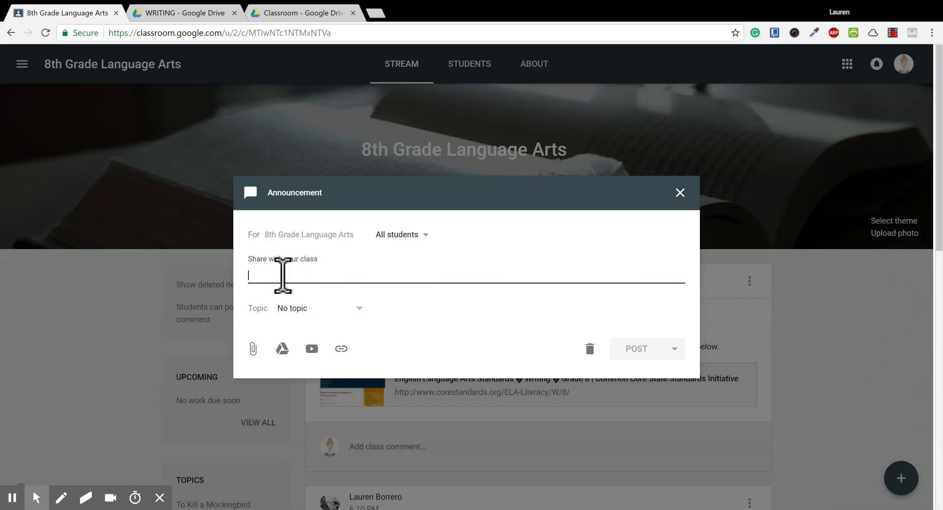
click(297, 315)
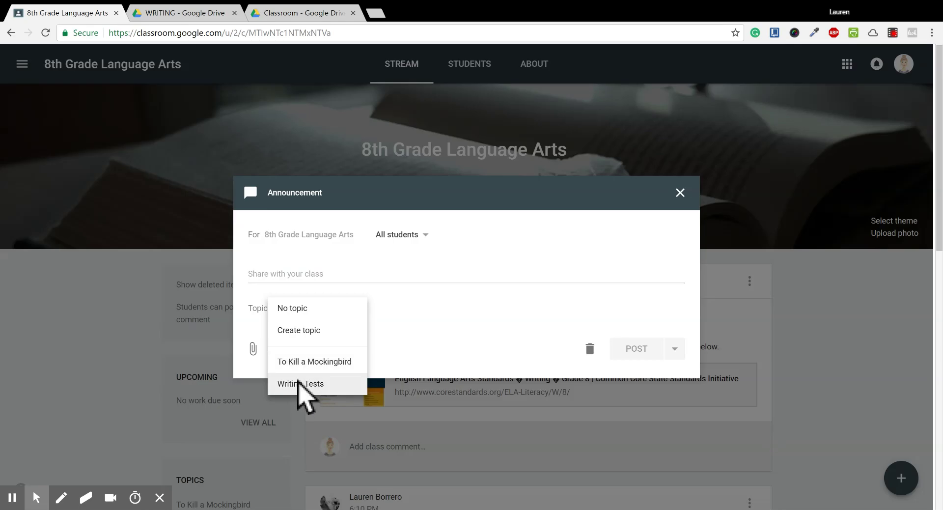
click(680, 193)
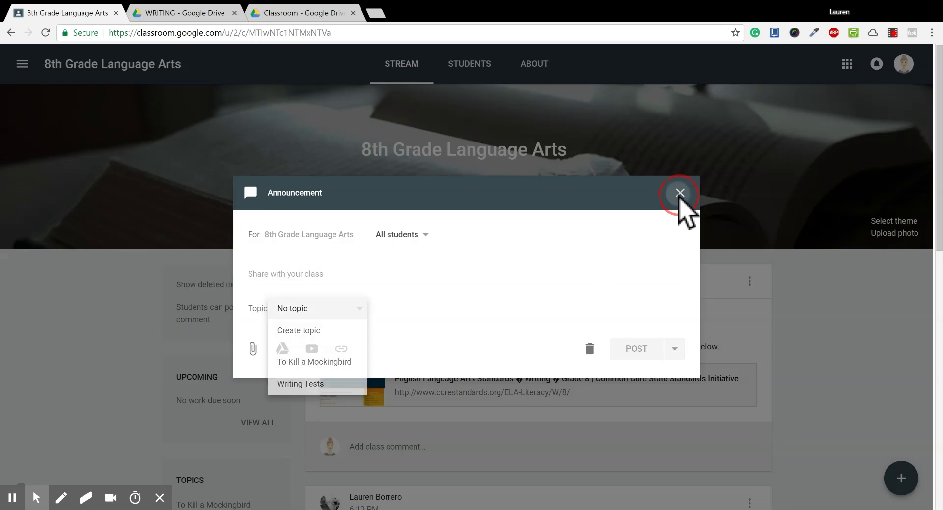
Step: Look through the stream posts and comments on Writing Tests and To Kill a Mockingbird, including the attached reading schedule
scroll(789, 373, down, 3)
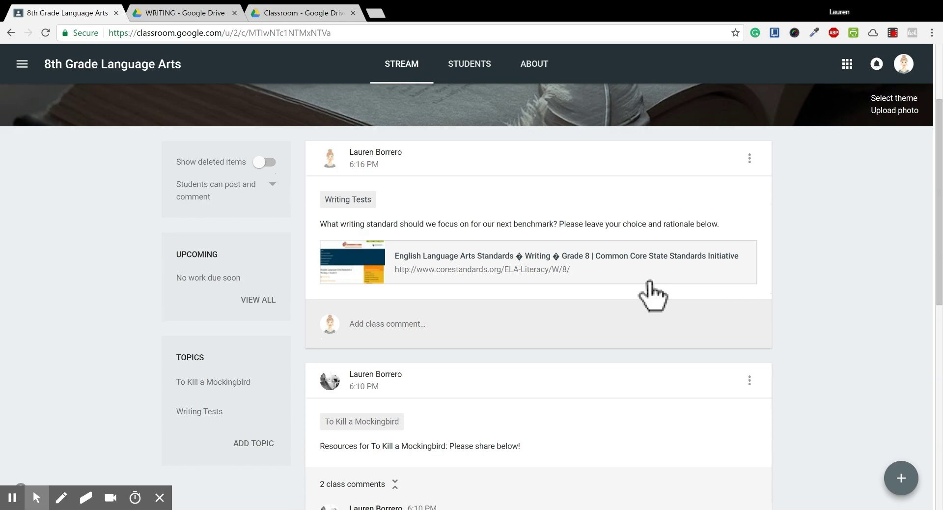
scroll(652, 295, down, 10)
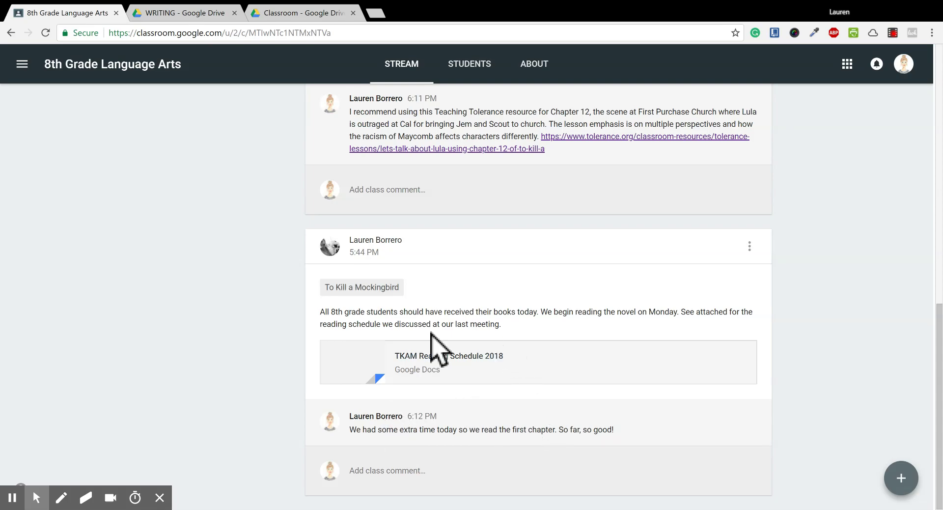
scroll(401, 353, up, 4)
scroll(400, 353, up, 3)
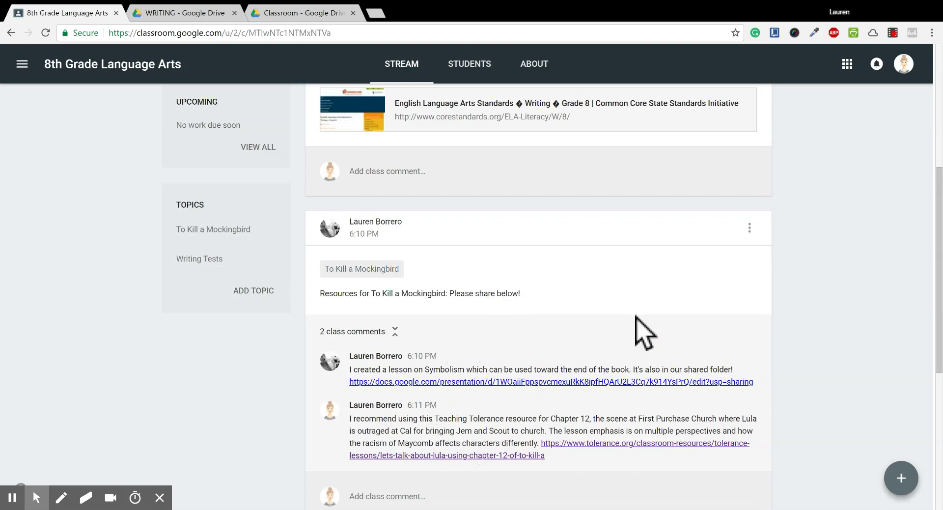
scroll(545, 344, up, 3)
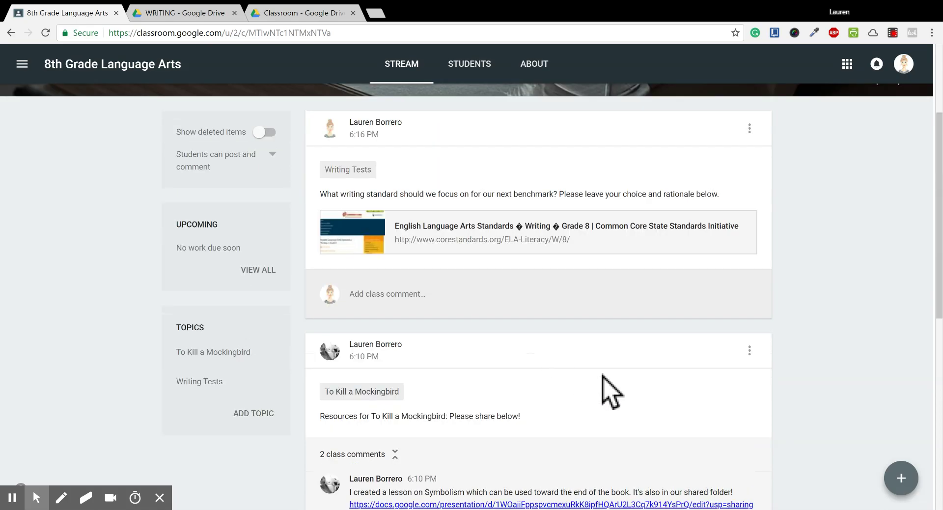
scroll(602, 376, down, 5)
scroll(605, 384, down, 2)
scroll(602, 393, down, 1)
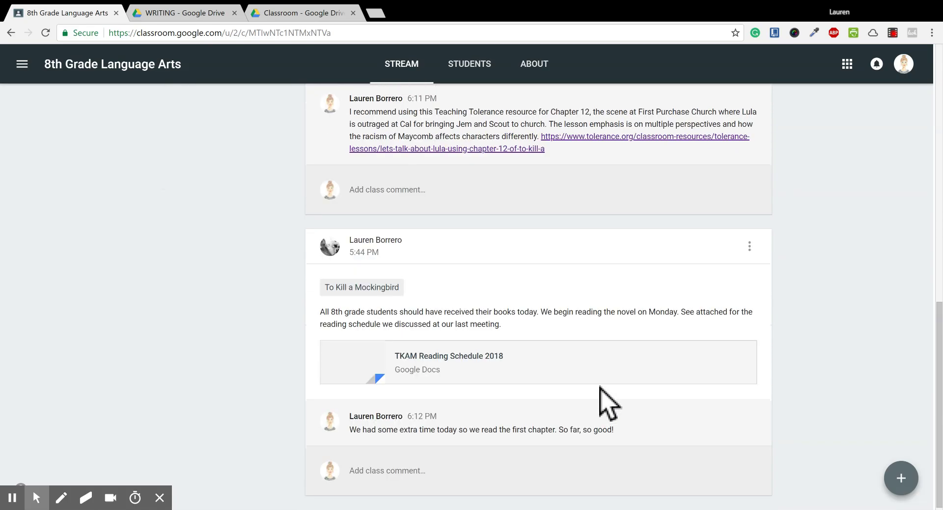
scroll(617, 400, up, 8)
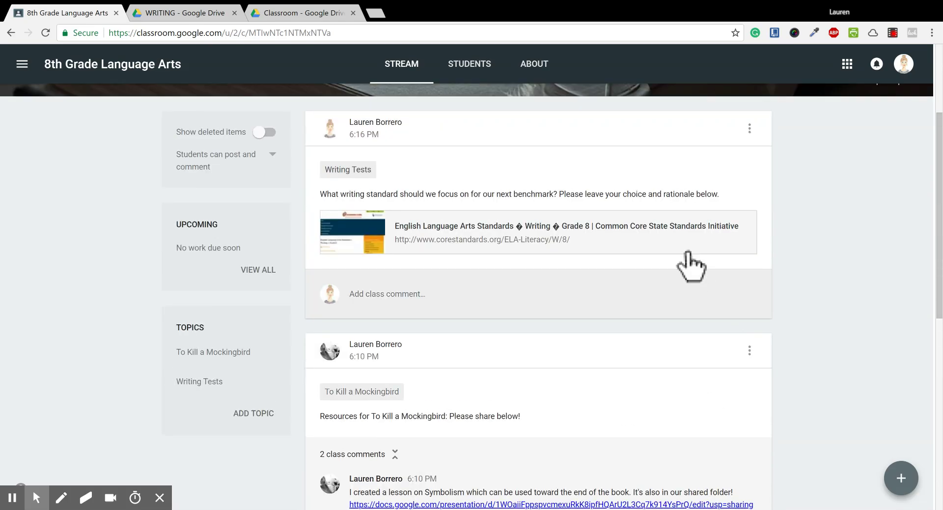
Step: Search the class stream page for "reading sched", go to the matching post and close the search
key(ctrl+f)
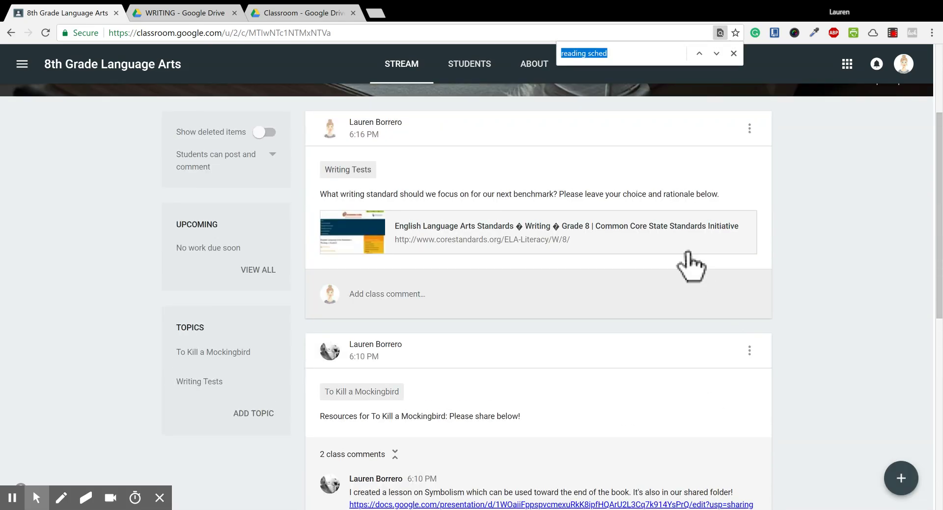
key(End)
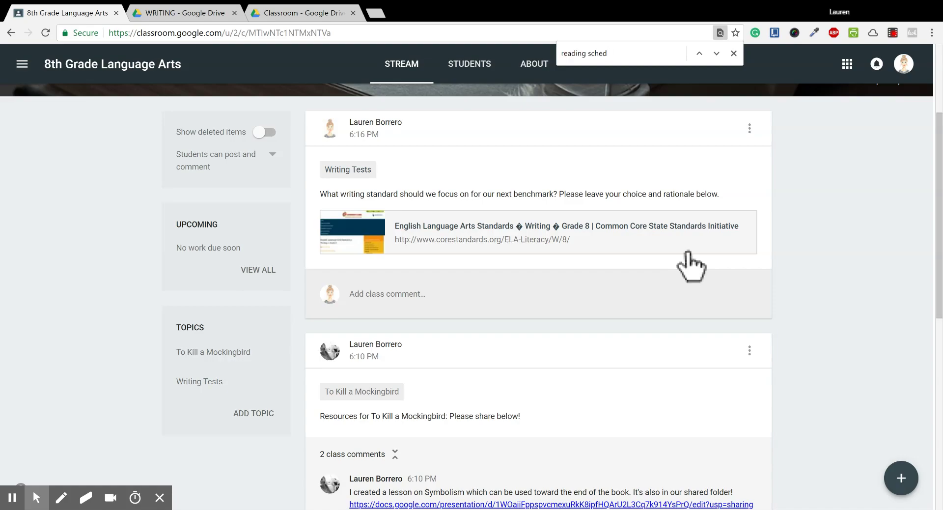
key(Return)
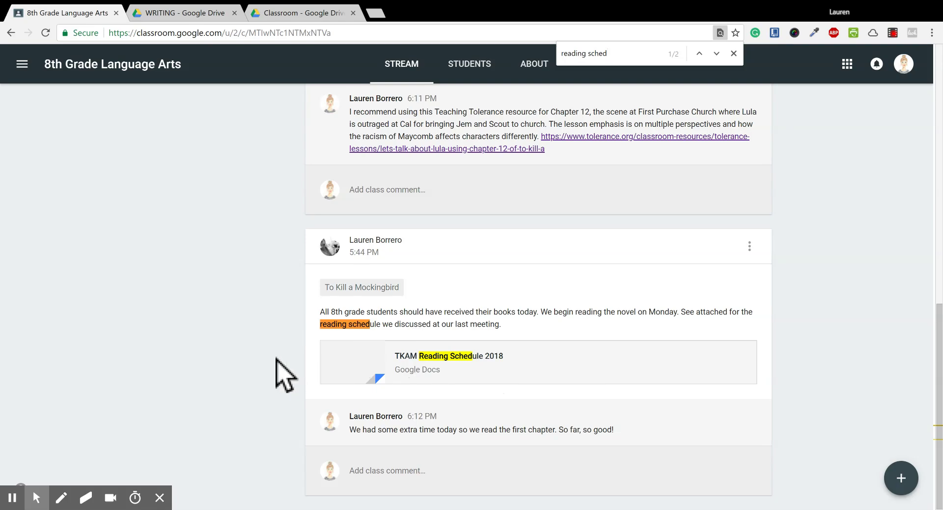
scroll(280, 344, up, 10)
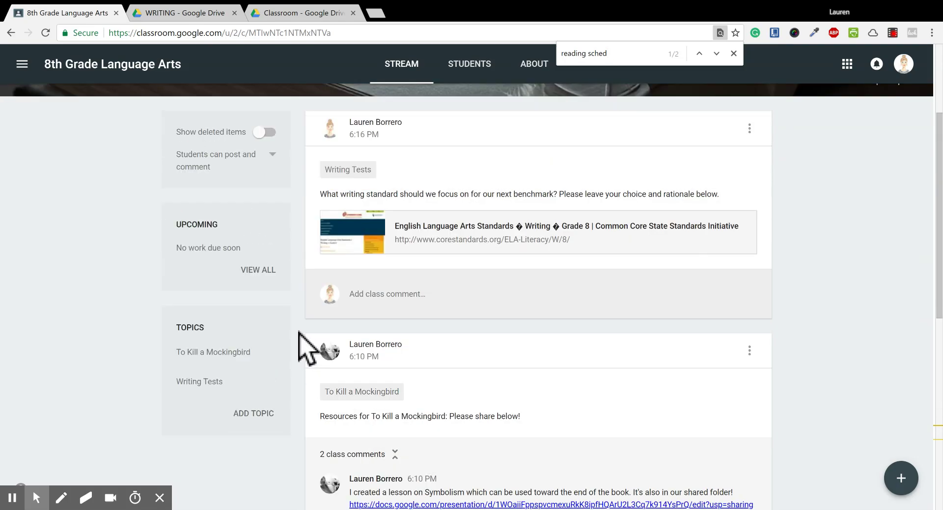
scroll(307, 348, up, 2)
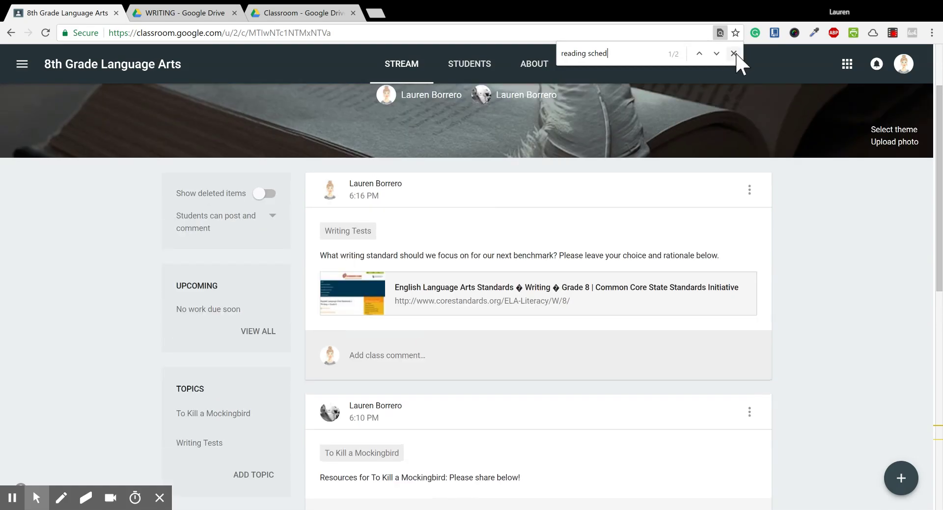
click(733, 53)
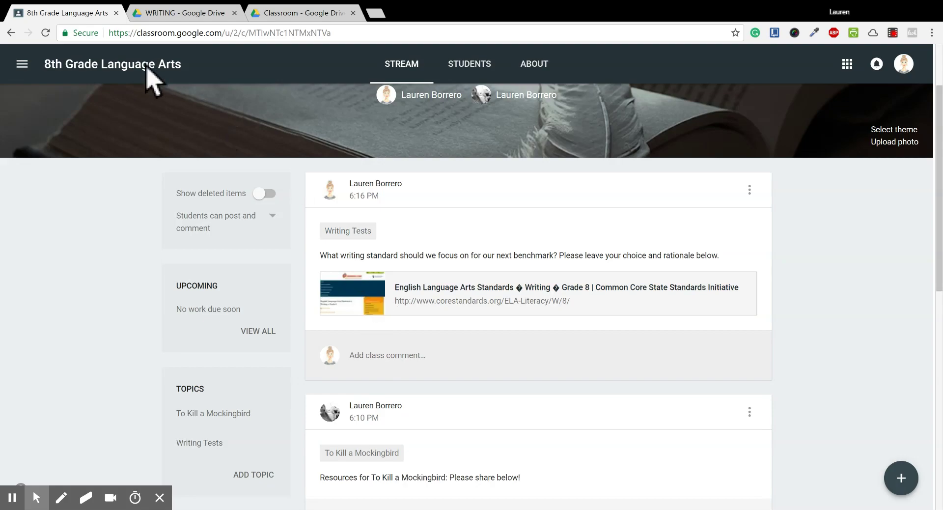
Step: Switch to the WRITING folder in Google Drive and check the sharing options of the Common Writing Mistakes presentation
click(198, 15)
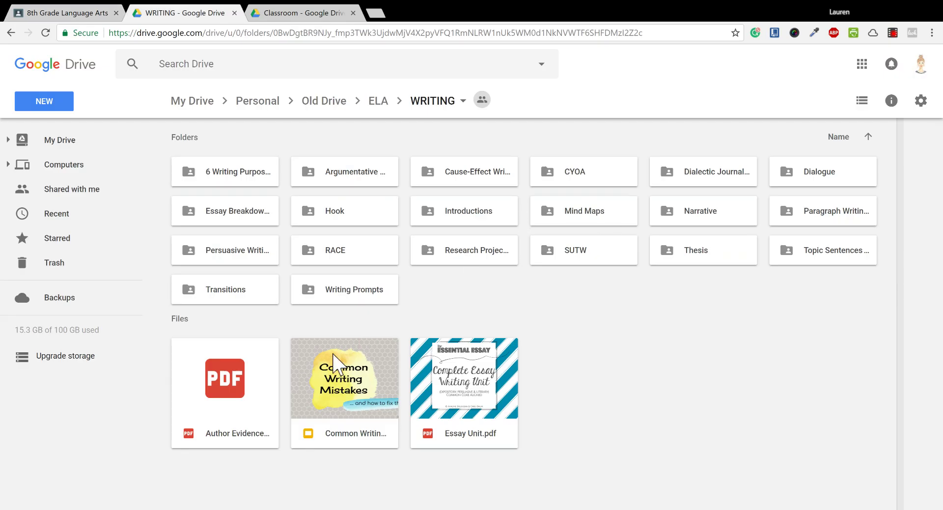
right_click(373, 383)
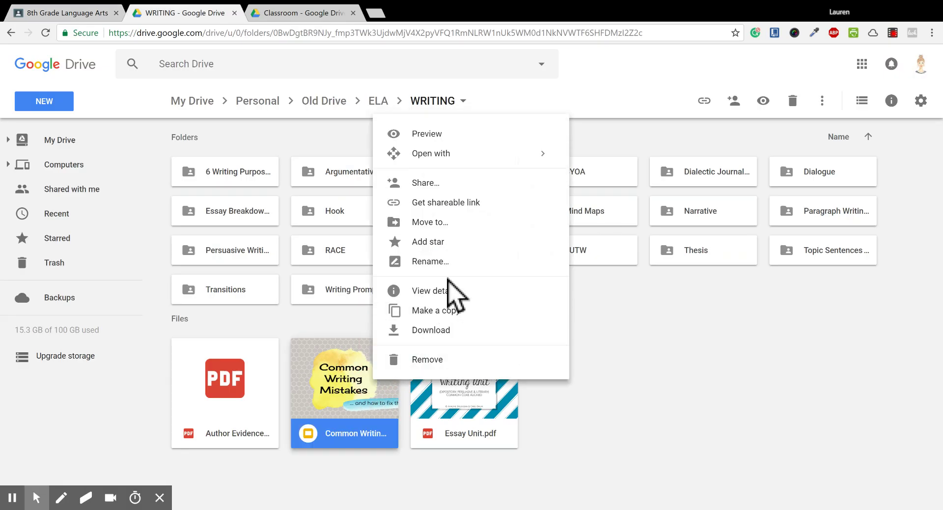
click(436, 189)
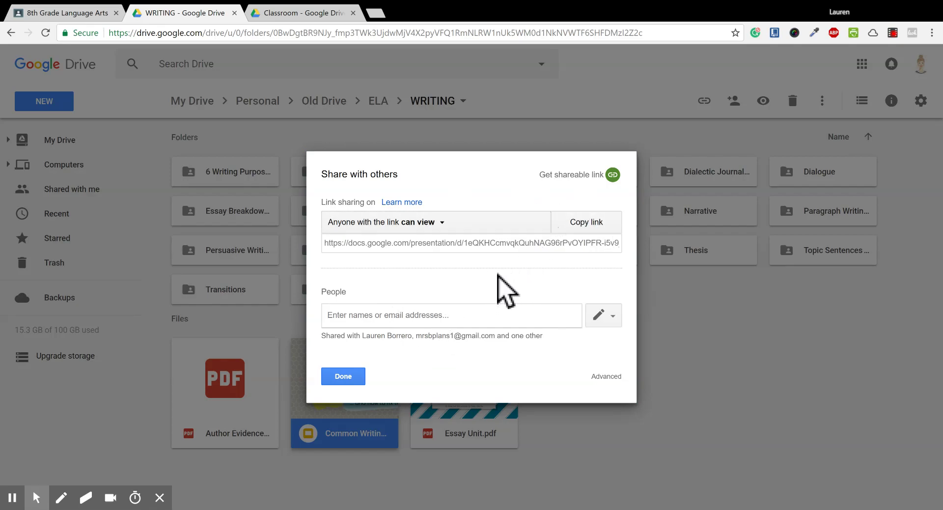
click(343, 376)
Step: View the class's About page, and in the Classroom Drive folder open 8th Grade Language Arts > Reading Resources > To Kill a Mockingbird > Projects
click(66, 15)
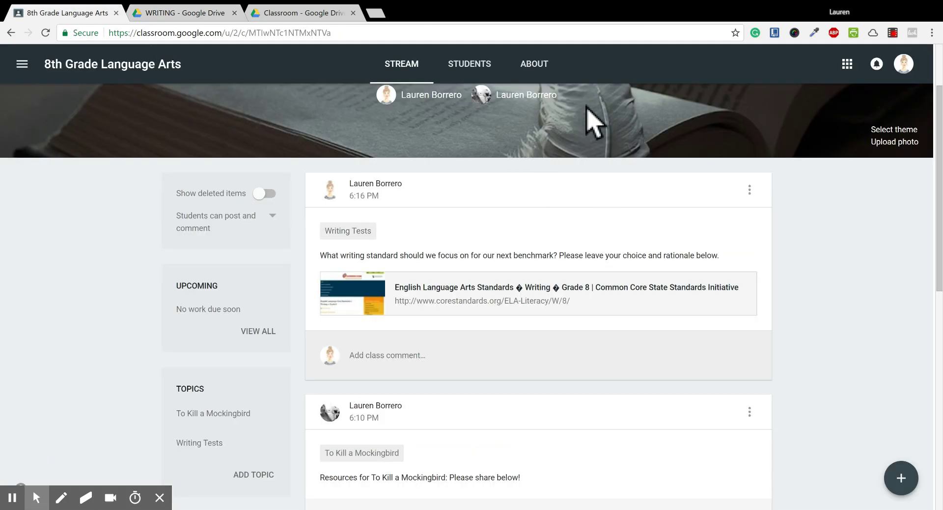
click(534, 64)
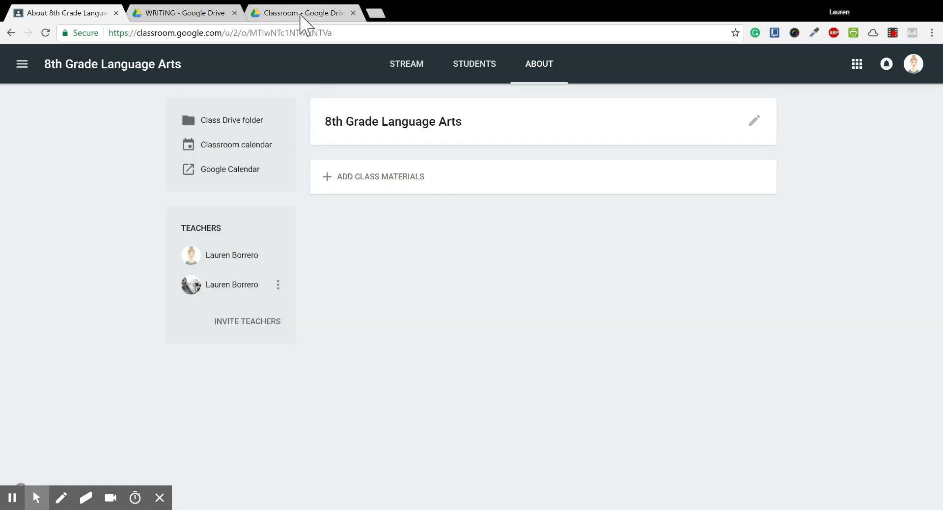
click(314, 13)
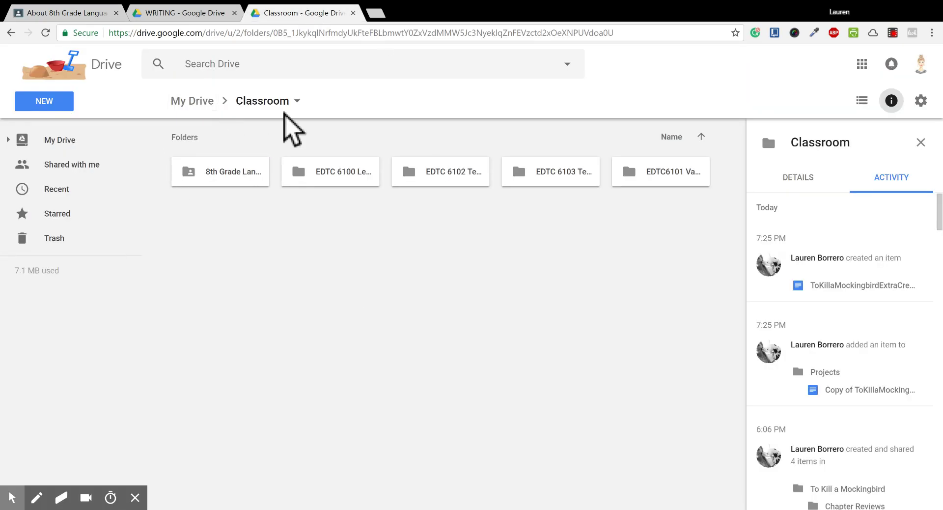
double_click(231, 181)
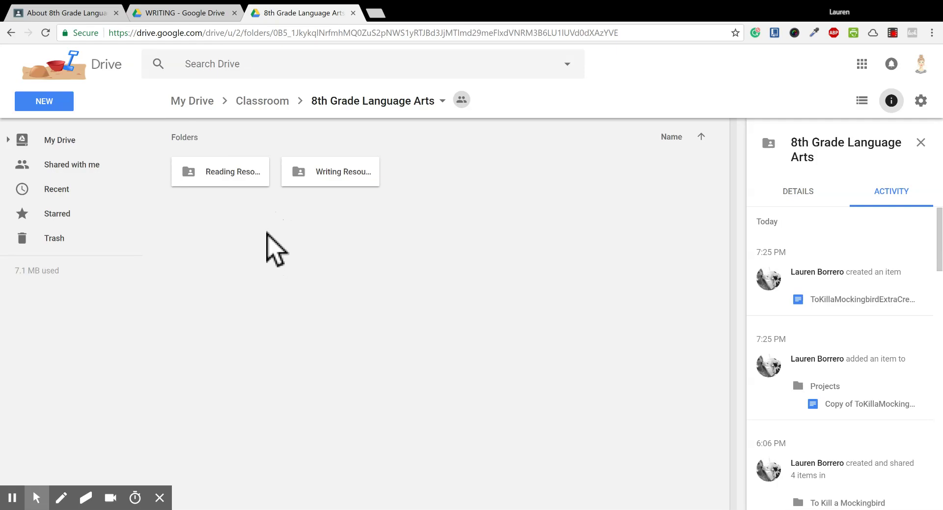
double_click(251, 182)
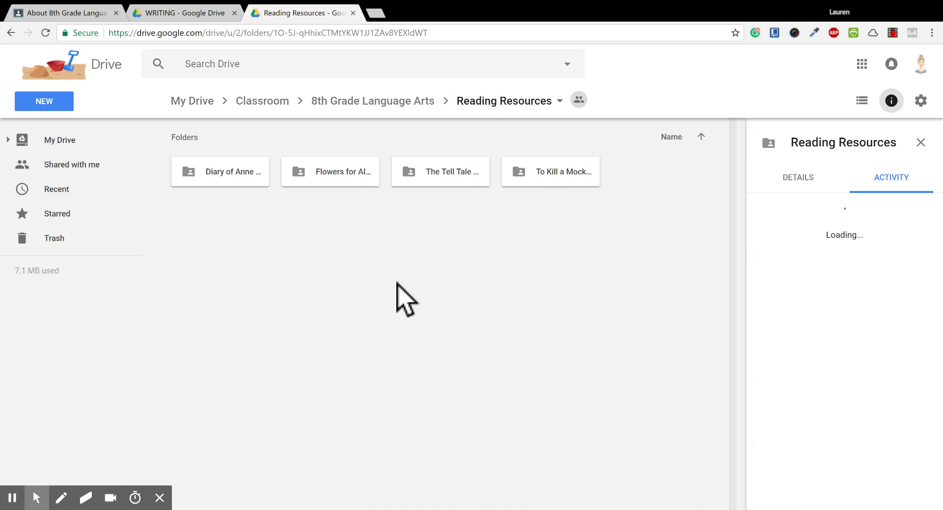
double_click(542, 172)
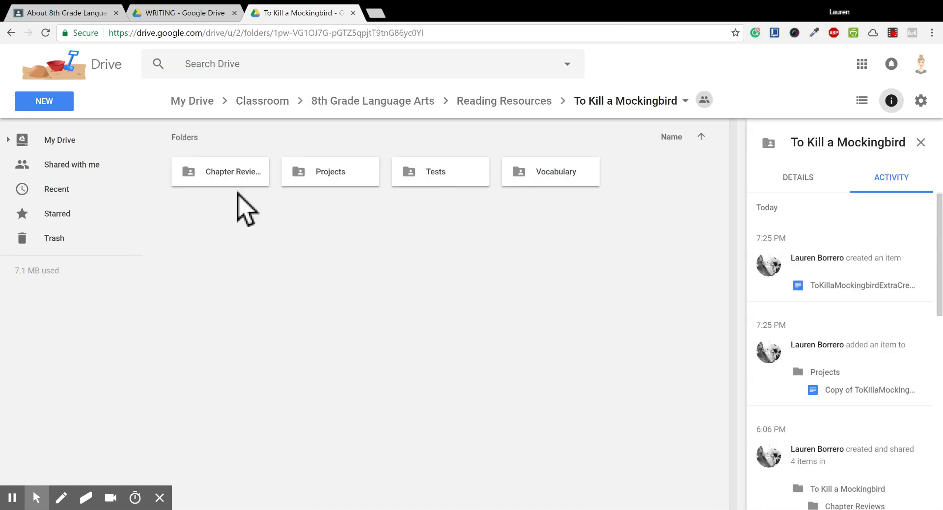
double_click(339, 182)
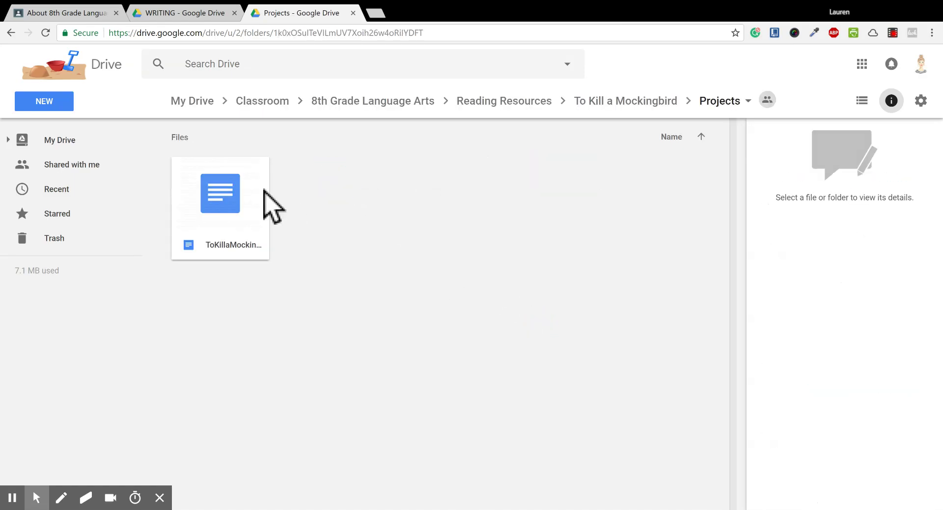
Step: Examine the advanced sharing settings of the ToKillaMockingbirdExtraCreditOpportunities document and the teacher group's editing access, and close them
click(227, 216)
right_click(227, 212)
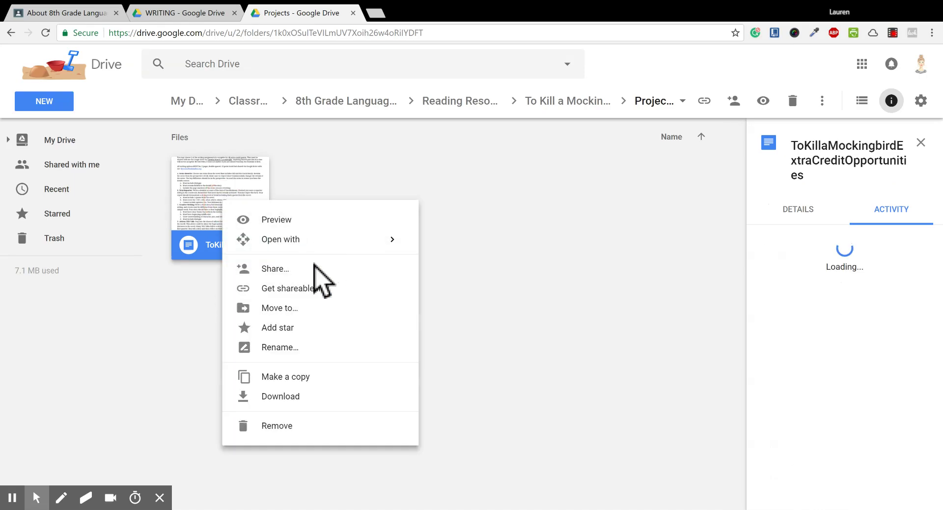
click(285, 268)
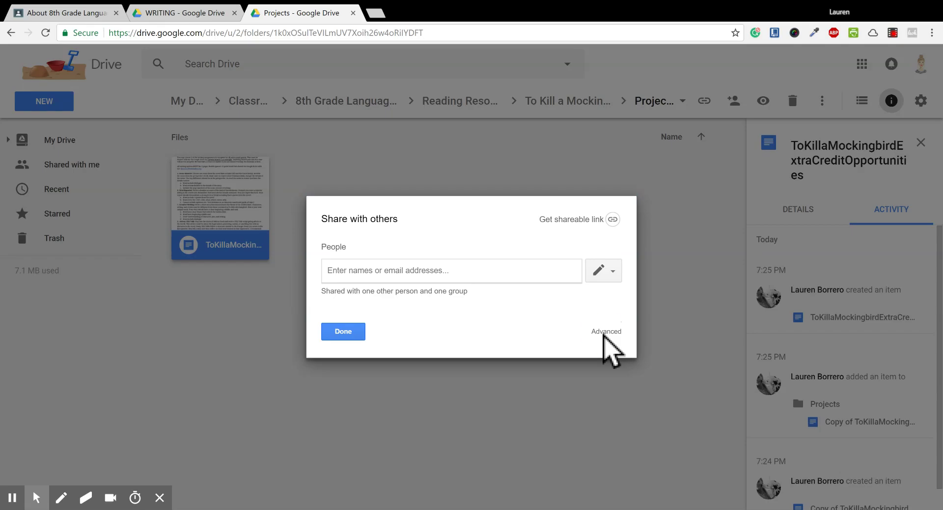
click(605, 332)
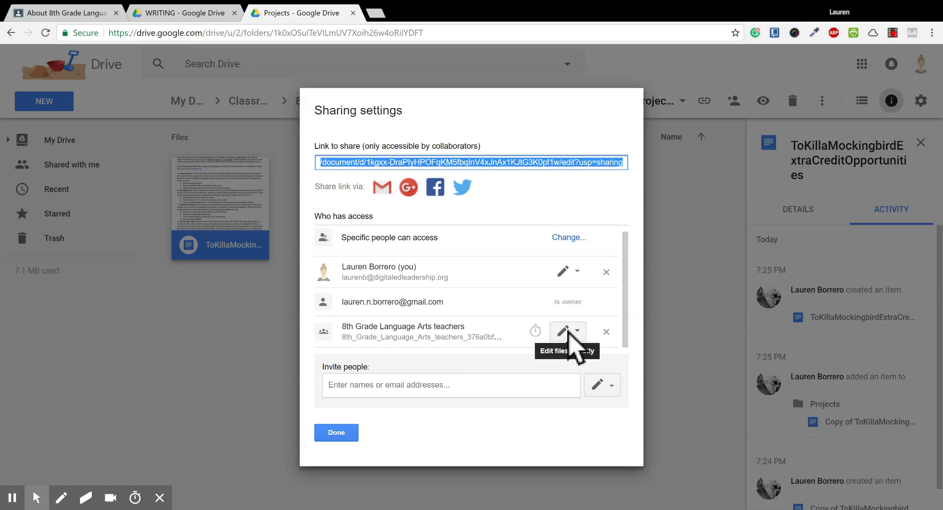
click(348, 429)
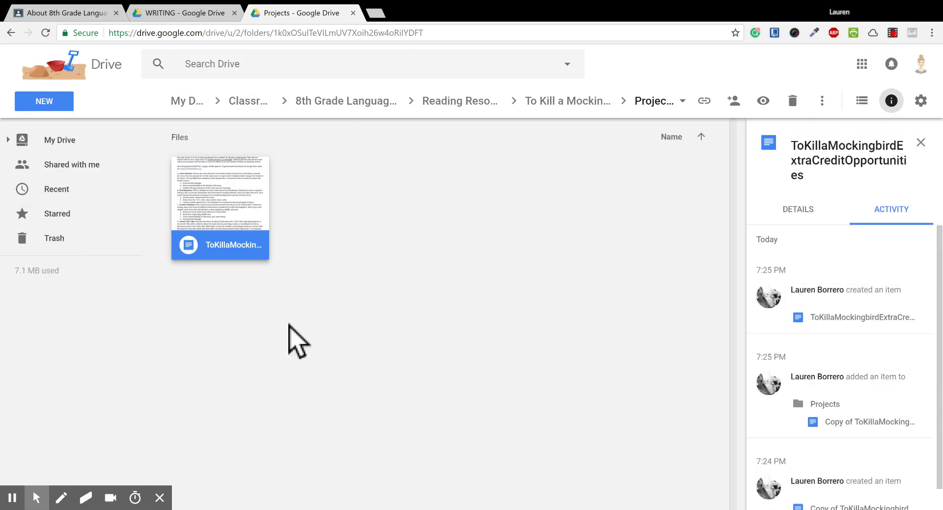
Step: Check the file actions available for the ToKillaMockingbirdExtraCreditOpportunities document, and dismiss them
right_click(222, 208)
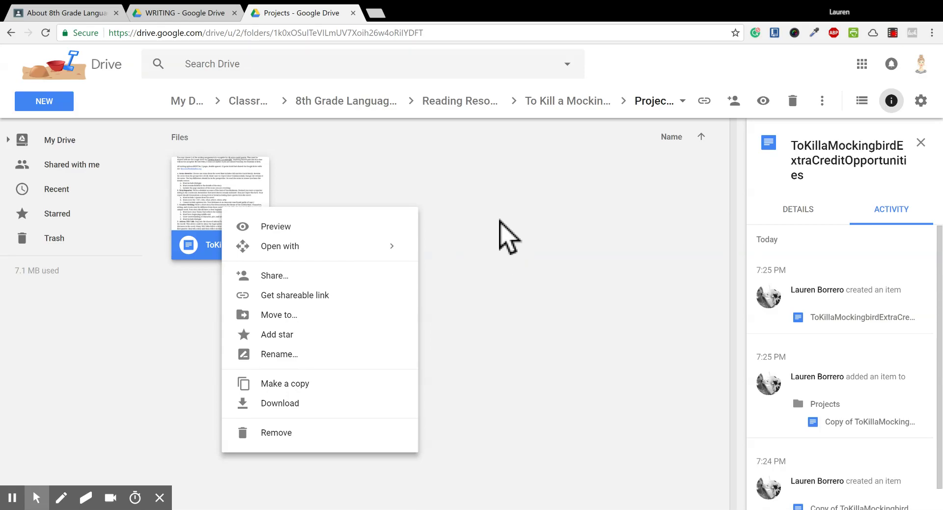
click(508, 236)
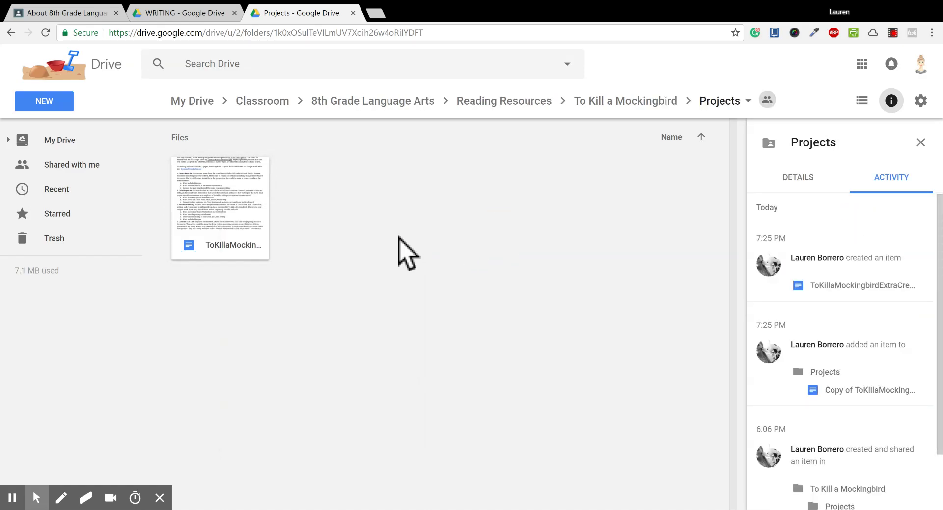
Step: From the 8th Grade Language Arts Drive folder, open Reading Resources > To Kill a Mockingbird and check the Vocabulary folder's available actions
click(88, 14)
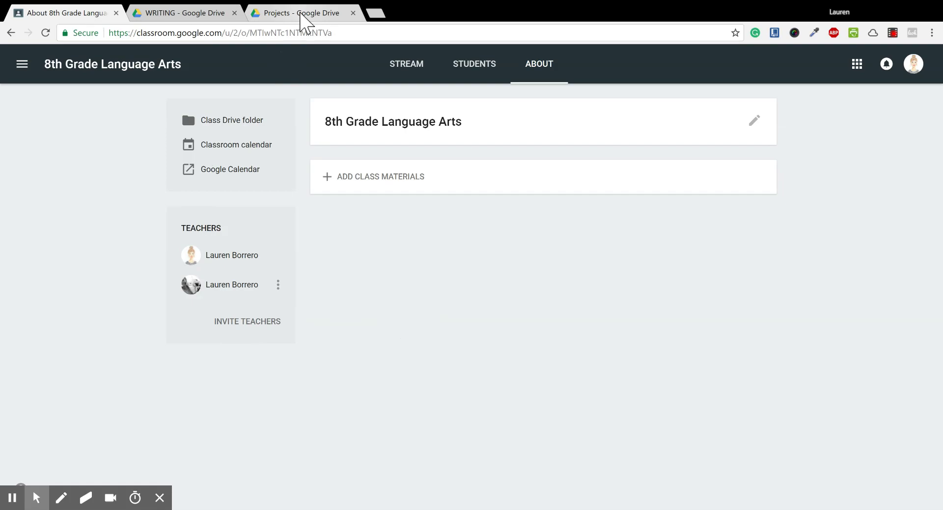
click(300, 15)
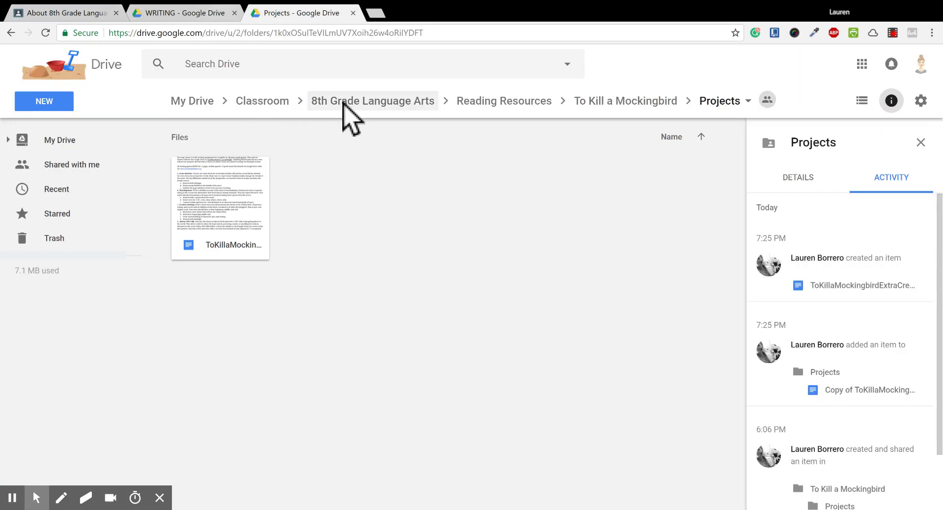
click(363, 103)
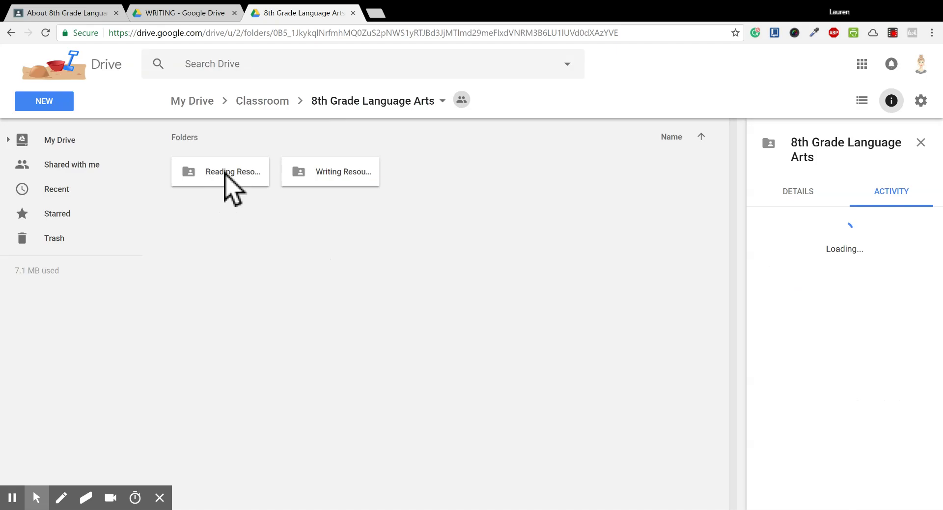
click(227, 173)
click(227, 173)
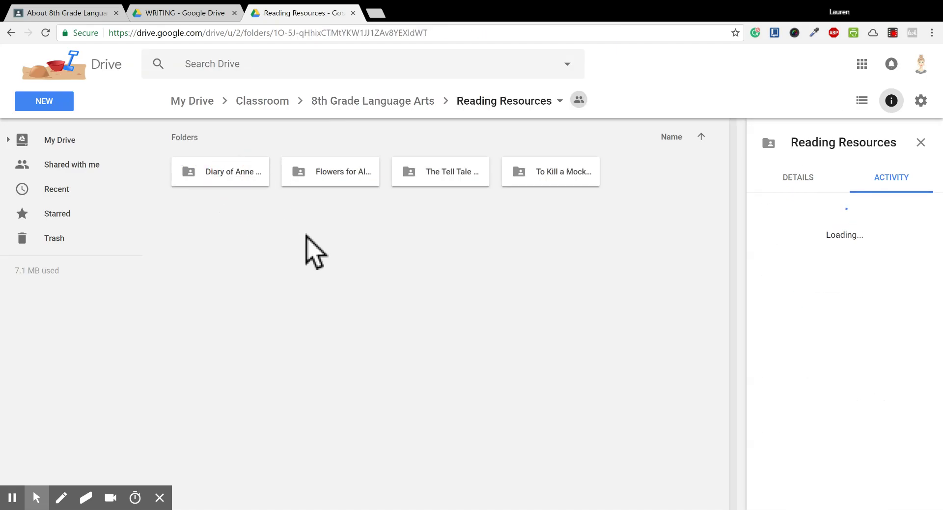
double_click(551, 182)
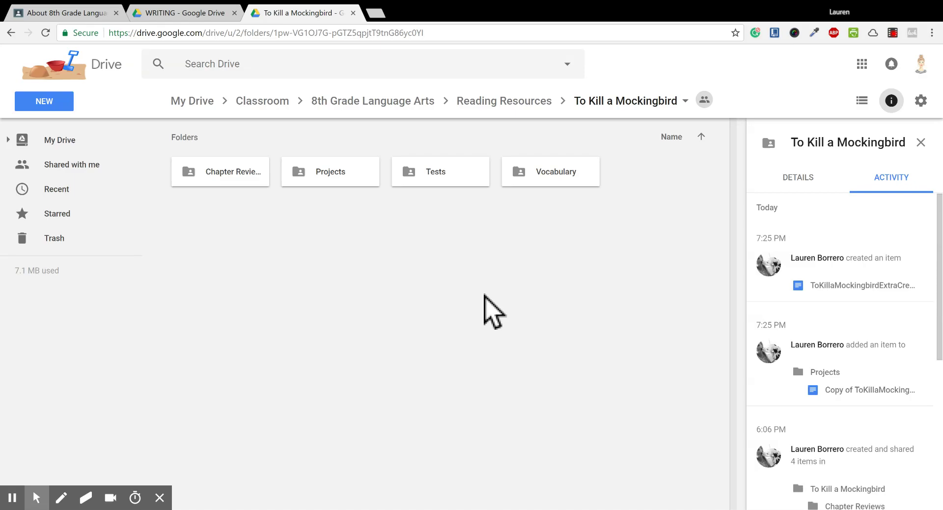
right_click(544, 170)
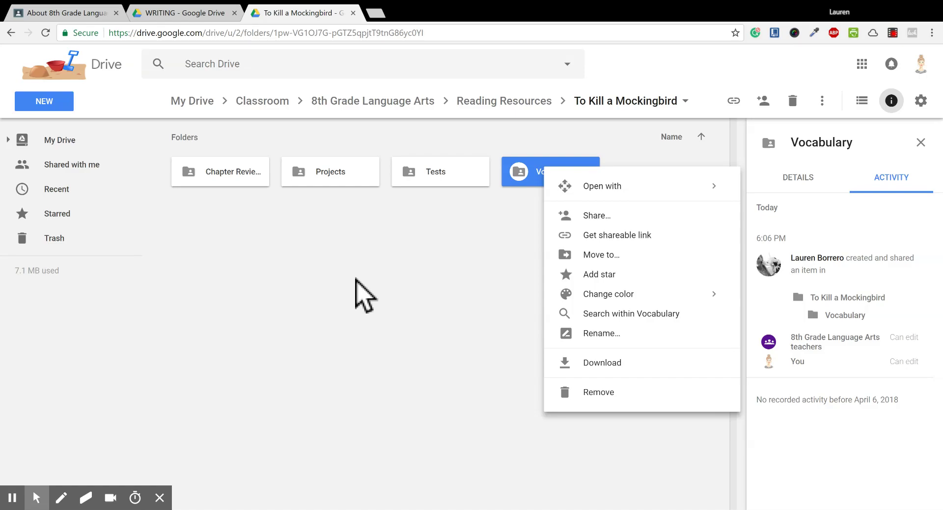
Step: Return to the Google Classroom class stream and view the comments on the To Kill a Mockingbird resources post
click(89, 13)
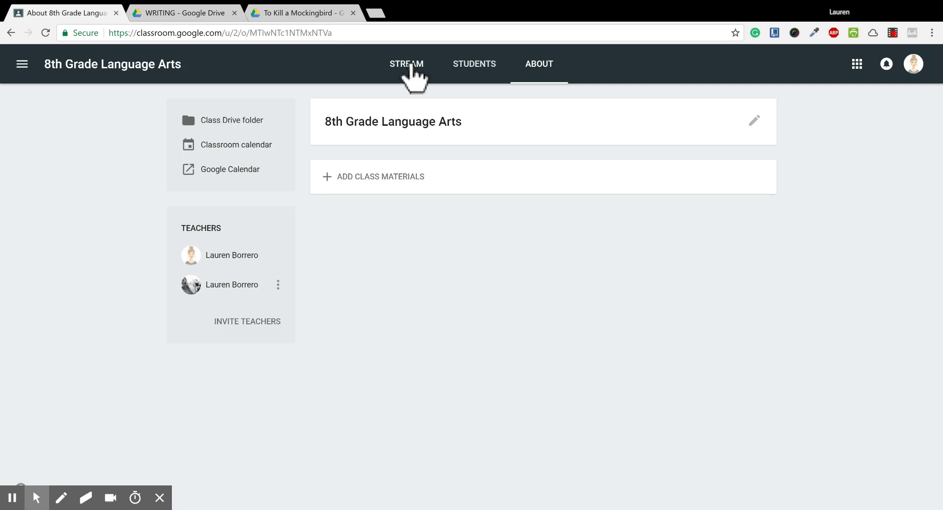
click(410, 66)
scroll(771, 378, down, 1)
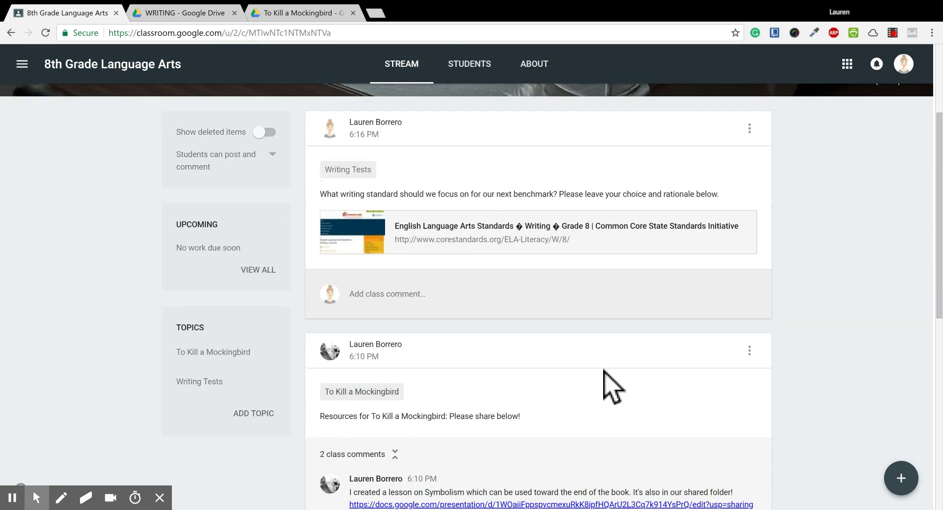
scroll(594, 384, down, 7)
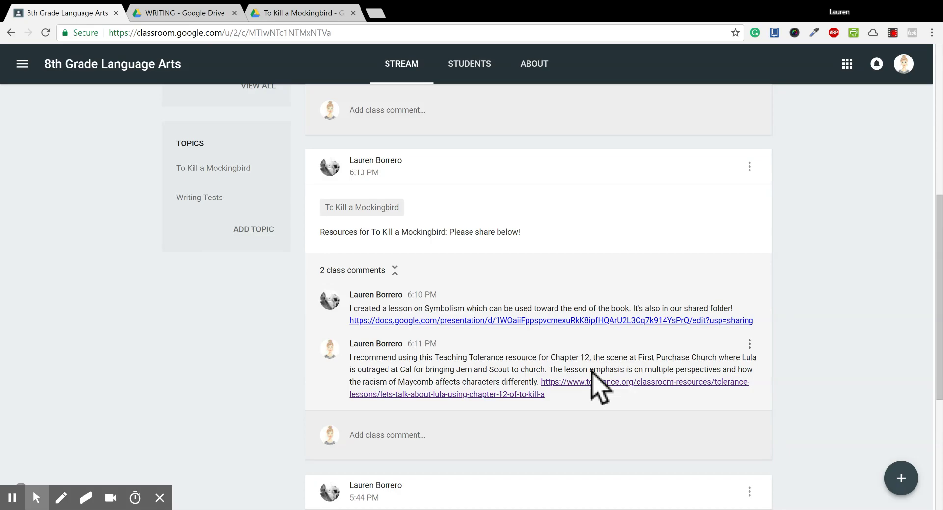